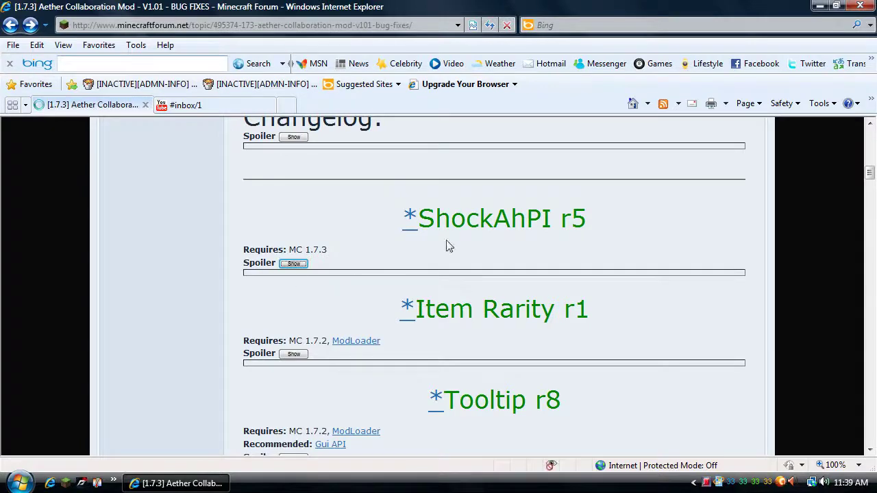
# Step: Return to the Aether mod download section, minimize the forum page and nudge ShockAhPI r5.zip slightly on the desktop
pyautogui.scroll(10, 449, 246)
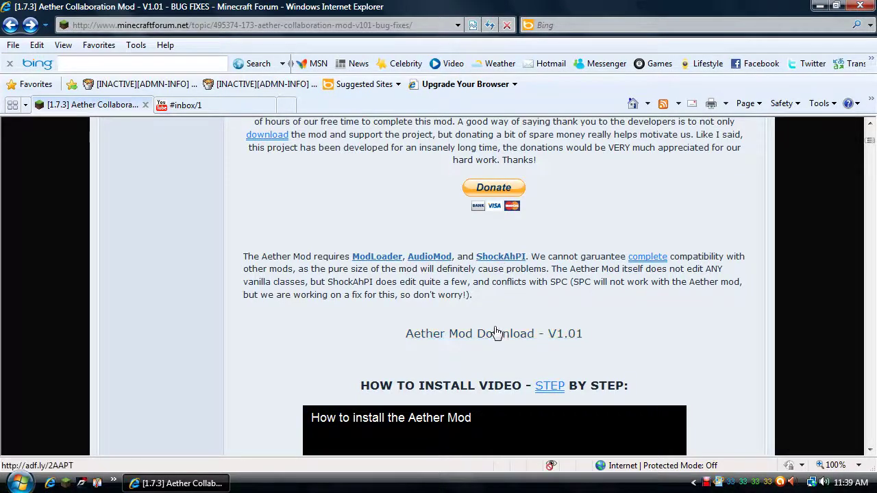
pyautogui.click(824, 6)
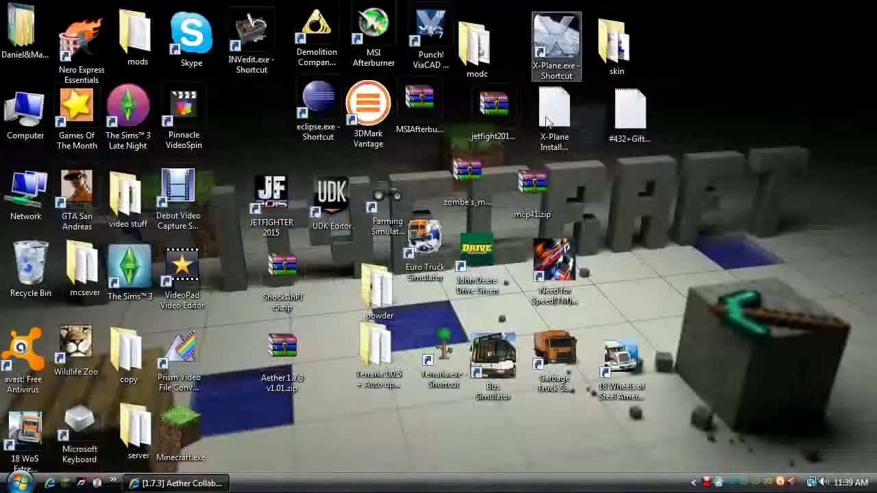
pyautogui.moveTo(304, 284)
pyautogui.mouseDown()
pyautogui.moveTo(293, 277)
pyautogui.moveTo(292, 286)
pyautogui.mouseUp()
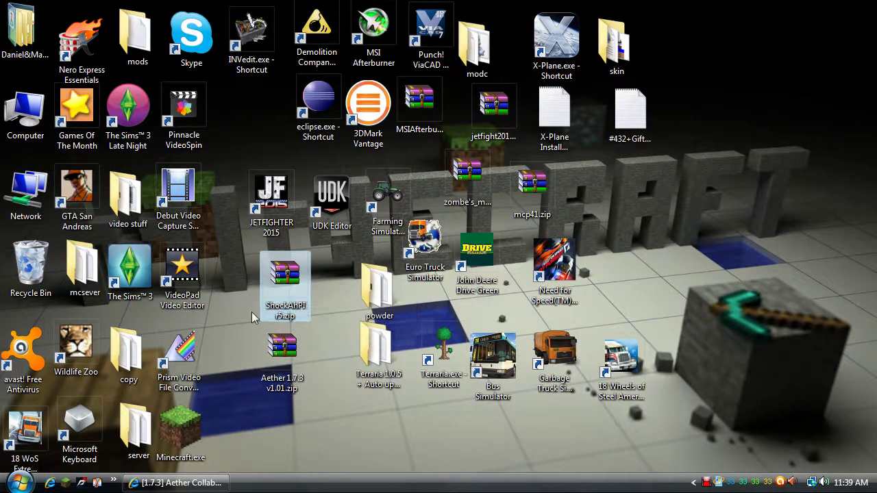
# Step: Go to %appdata%, open the .minecraft folder and move its window clear of the mod zip files on the desktop
pyautogui.click(19, 484)
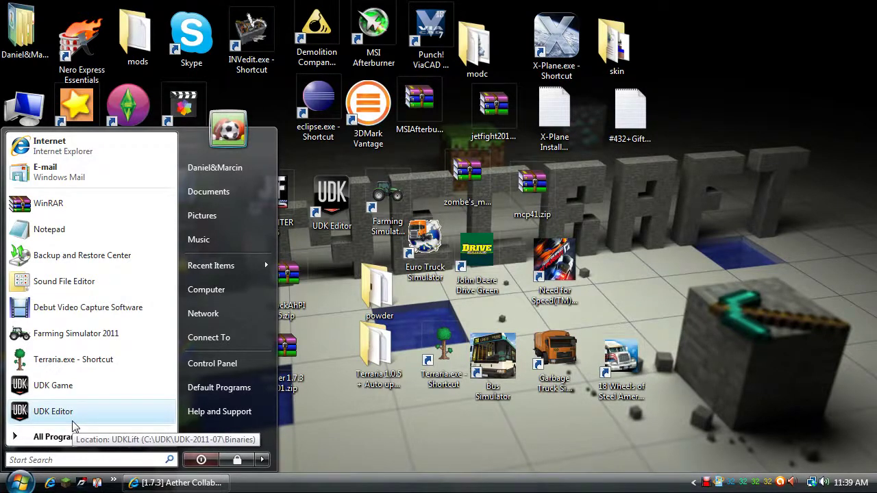
pyautogui.write('%a')
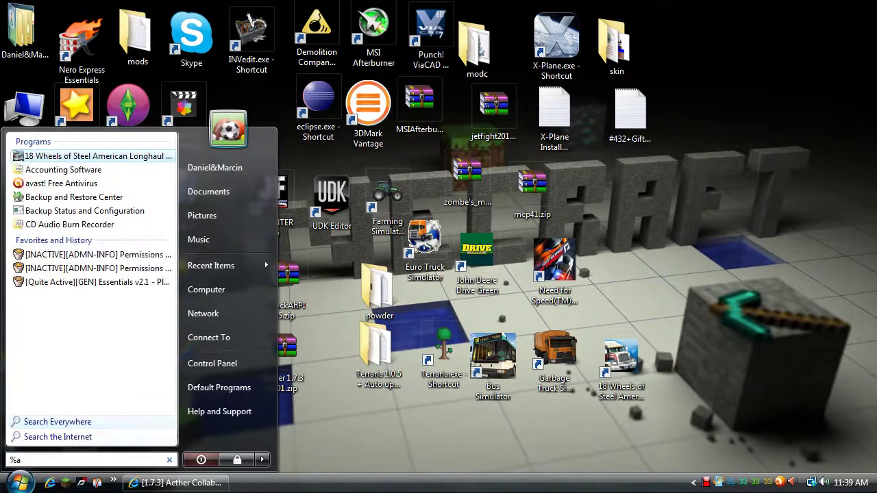
pyautogui.write('pp')
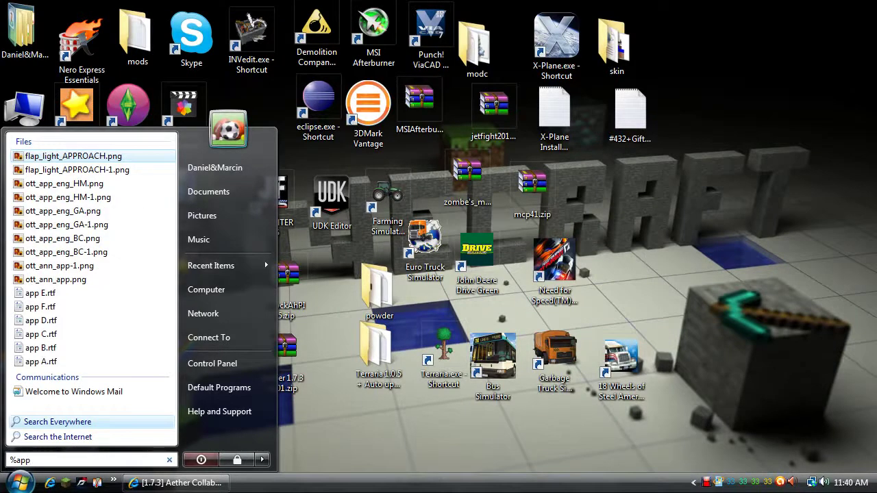
pyautogui.write('data%')
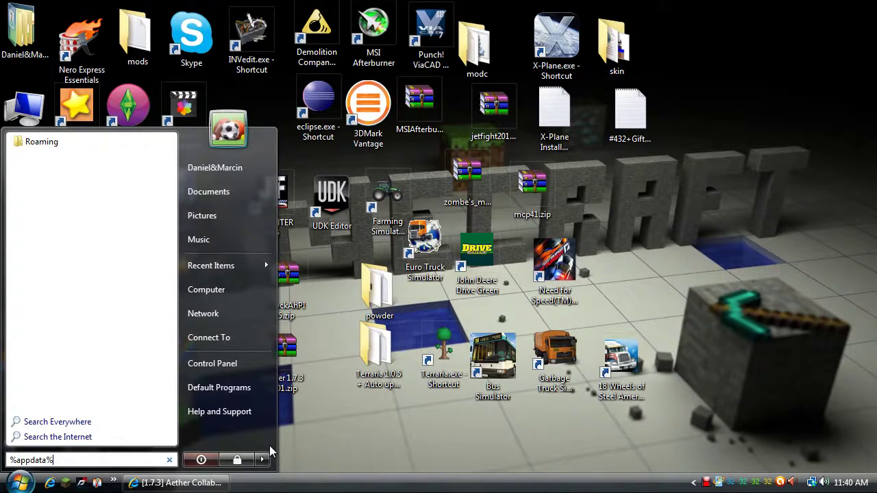
pyautogui.press('Return')
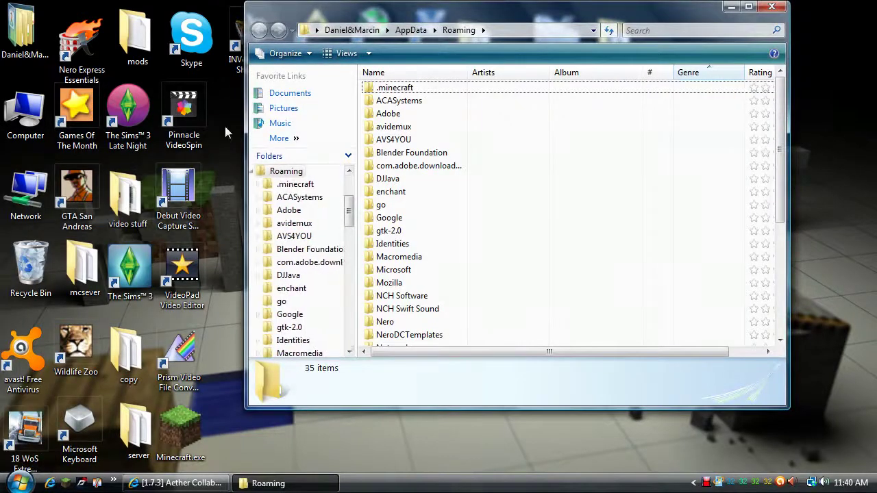
pyautogui.doubleClick(401, 90)
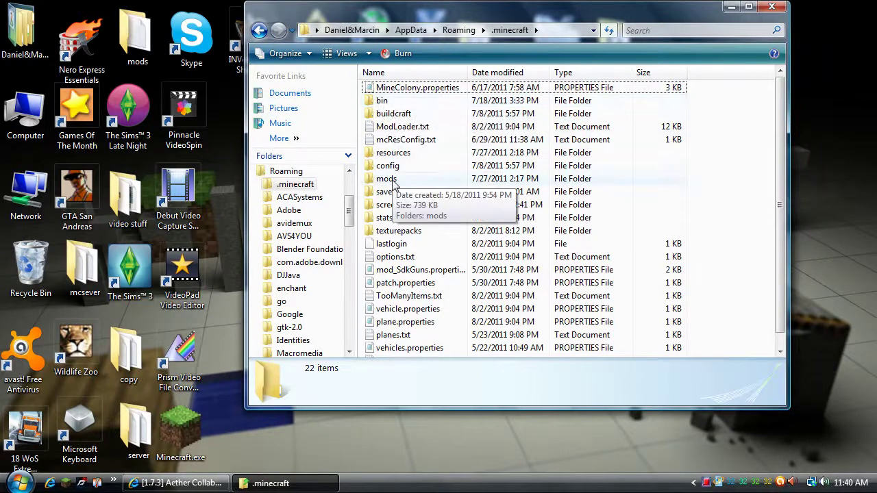
pyautogui.moveTo(322, 41); pyautogui.dragTo(532, 37)
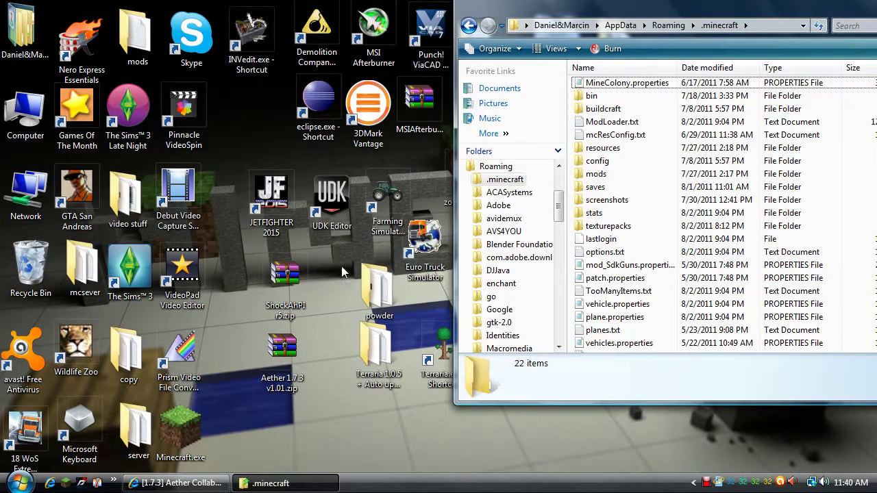
# Step: Open ShockAhPI r5.zip in WinRAR, dismiss the licence reminder and place the archive window beside the .minecraft folder
pyautogui.doubleClick(286, 278)
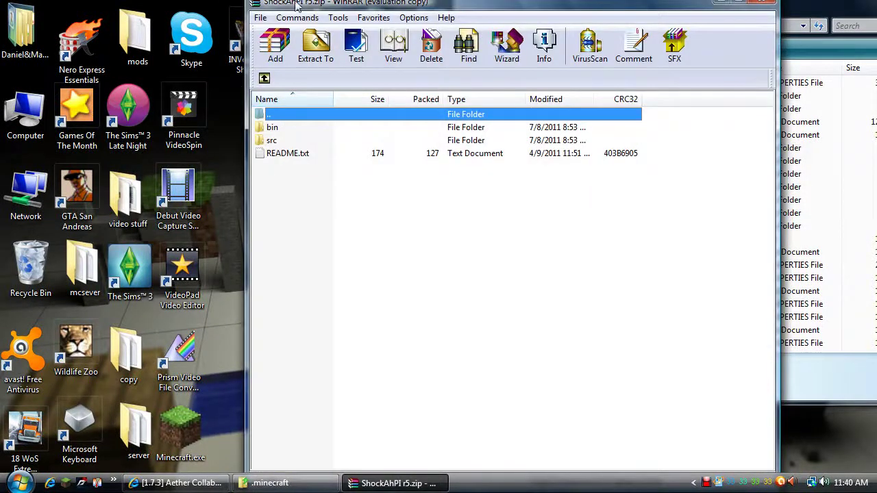
pyautogui.moveTo(297, 6); pyautogui.dragTo(194, 2)
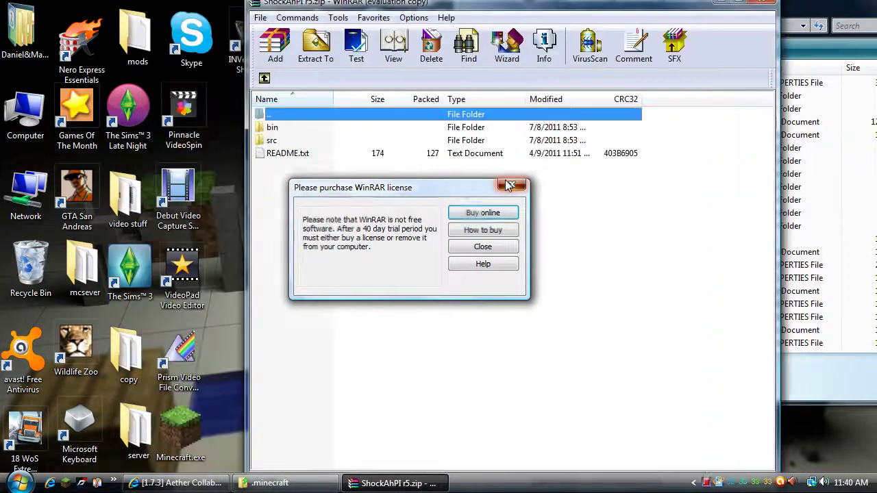
pyautogui.click(511, 185)
pyautogui.moveTo(303, 6); pyautogui.dragTo(158, 5)
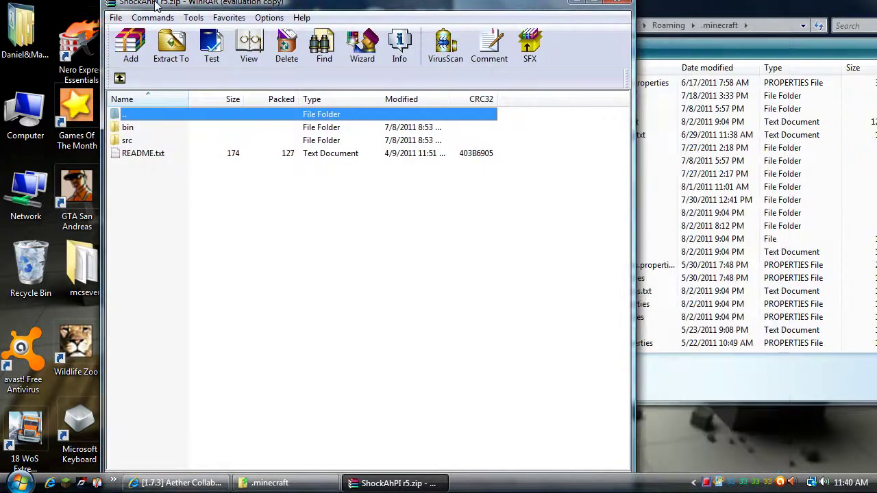
# Step: Open minecraft.jar from the .minecraft bin folder with WinRAR archiver
pyautogui.click(693, 14)
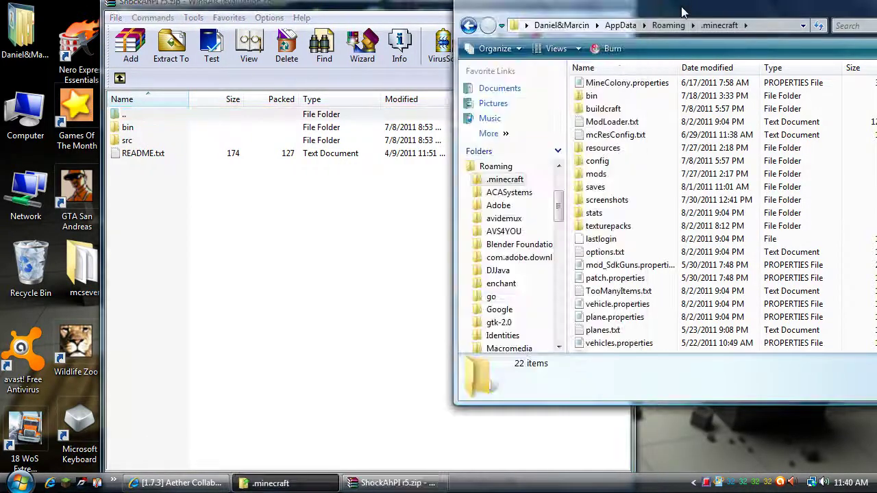
pyautogui.doubleClick(595, 95)
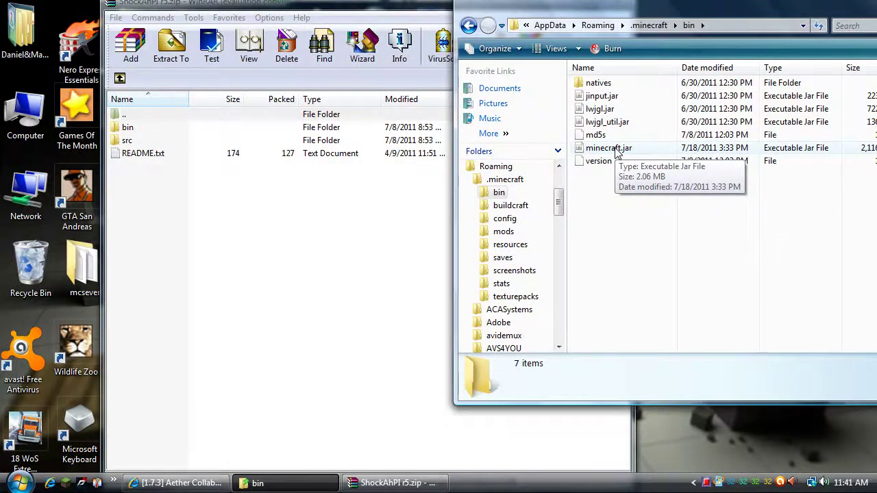
pyautogui.rightClick(617, 150)
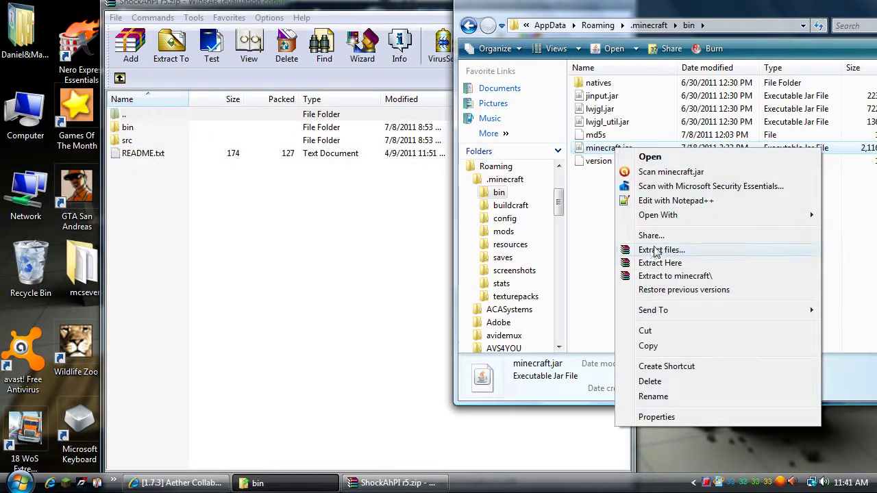
pyautogui.moveTo(661, 215)
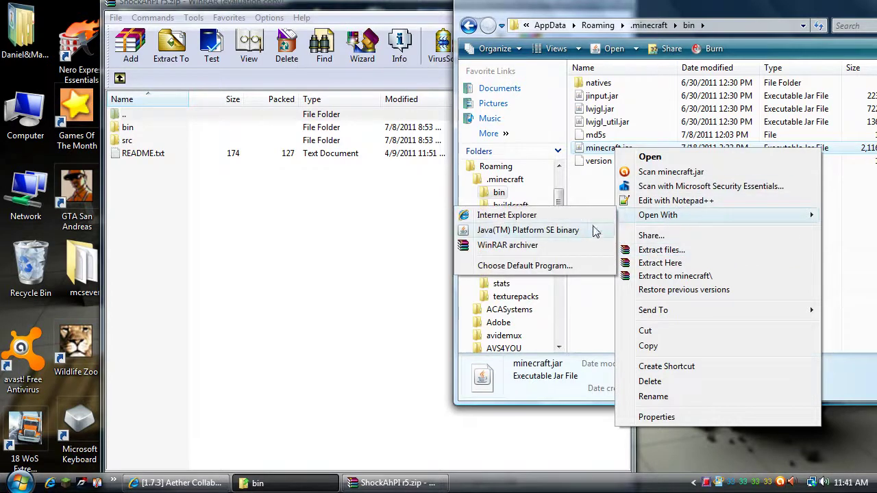
pyautogui.click(507, 246)
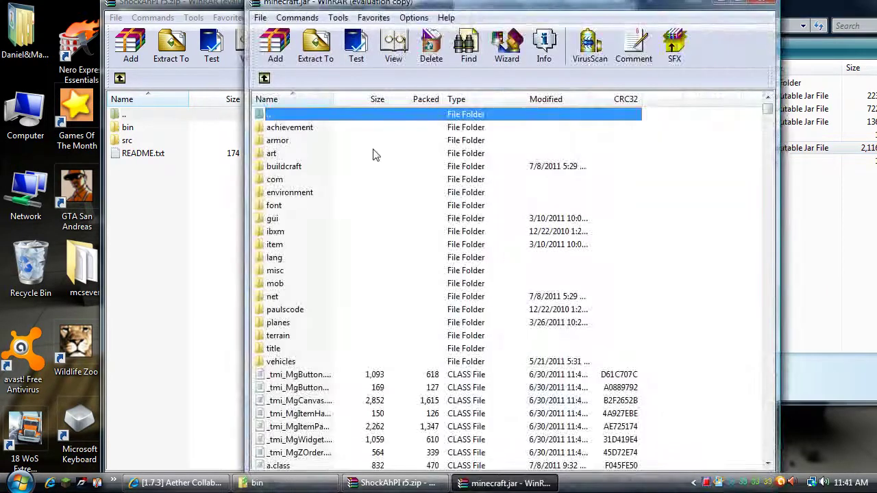
# Step: Open the bin folder inside ShockAhPI r5.zip and arrange its window side by side with the minecraft.jar archive, dismissing the licence reminder
pyautogui.doubleClick(127, 128)
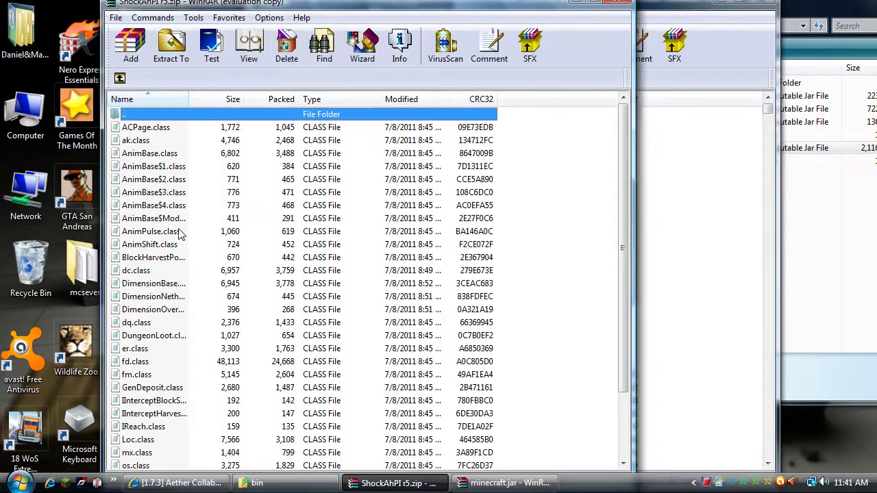
pyautogui.click(723, 211)
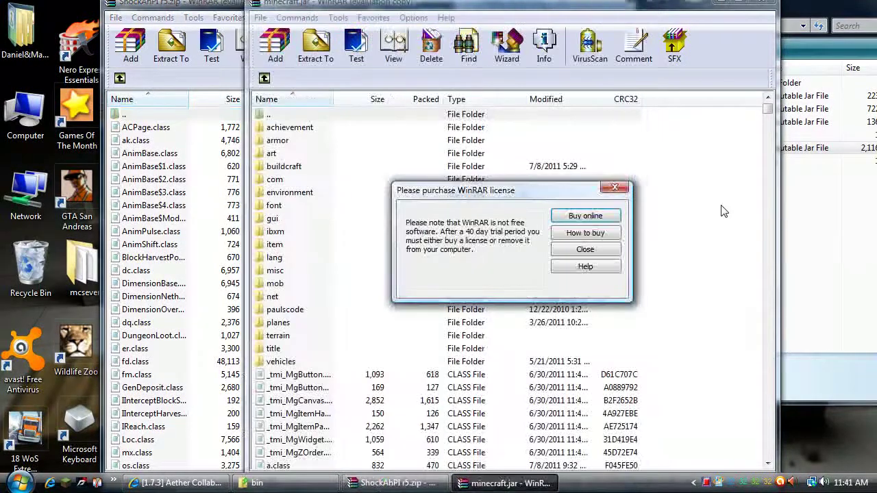
pyautogui.click(614, 187)
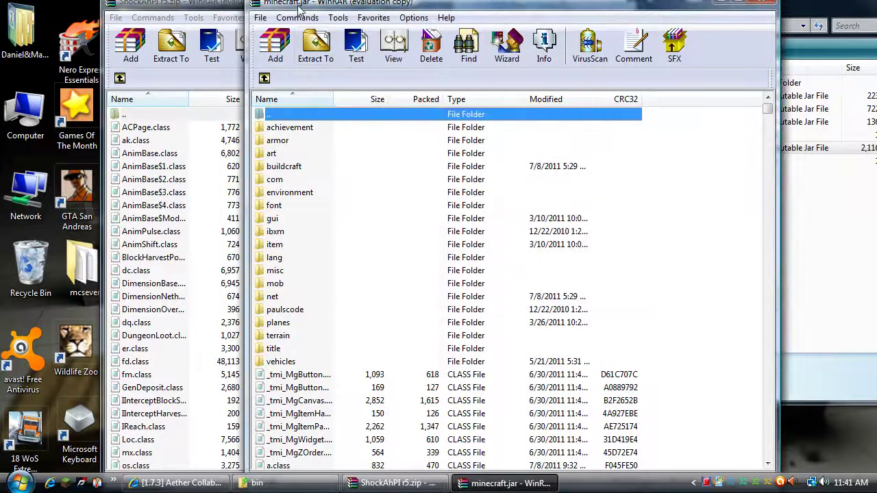
pyautogui.moveTo(298, 7); pyautogui.dragTo(595, 10)
pyautogui.scroll(-4, 172, 274)
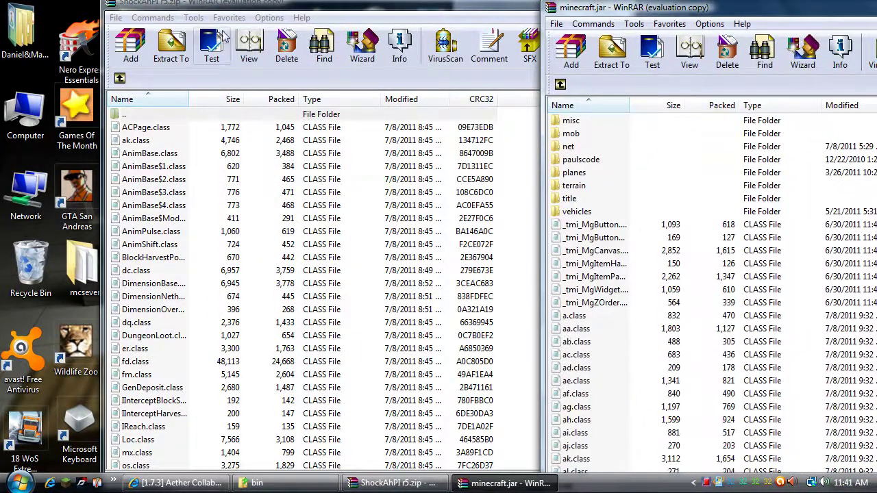
pyautogui.click(233, 8)
pyautogui.moveTo(233, 8); pyautogui.dragTo(202, 3)
# Step: Add all class files from the ShockAhPI bin folder to minecraft.jar with Add and replace files, and close the ShockAhPI archive
pyautogui.scroll(-2, 425, 306)
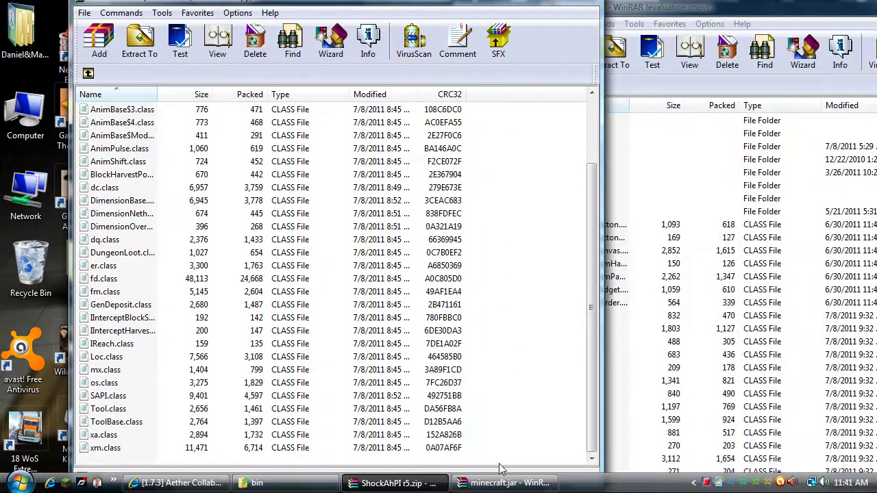
pyautogui.moveTo(499, 463); pyautogui.dragTo(287, 121)
pyautogui.moveTo(401, 175); pyautogui.dragTo(616, 356)
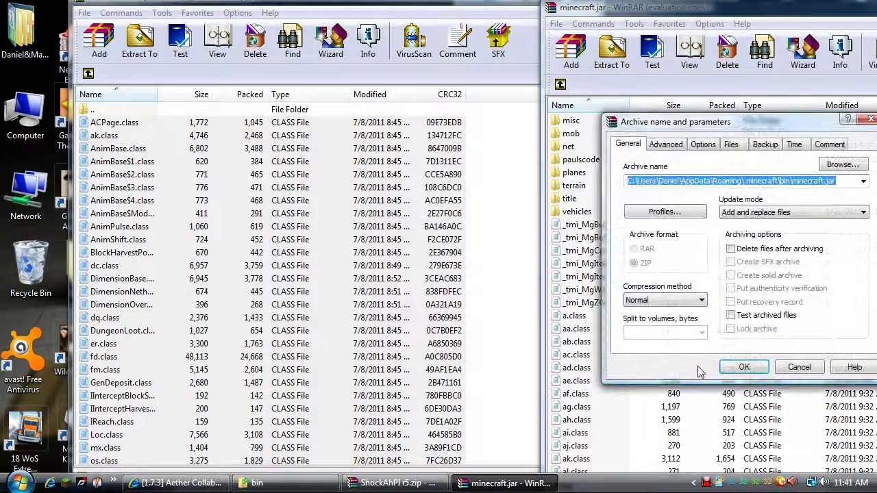
pyautogui.click(744, 367)
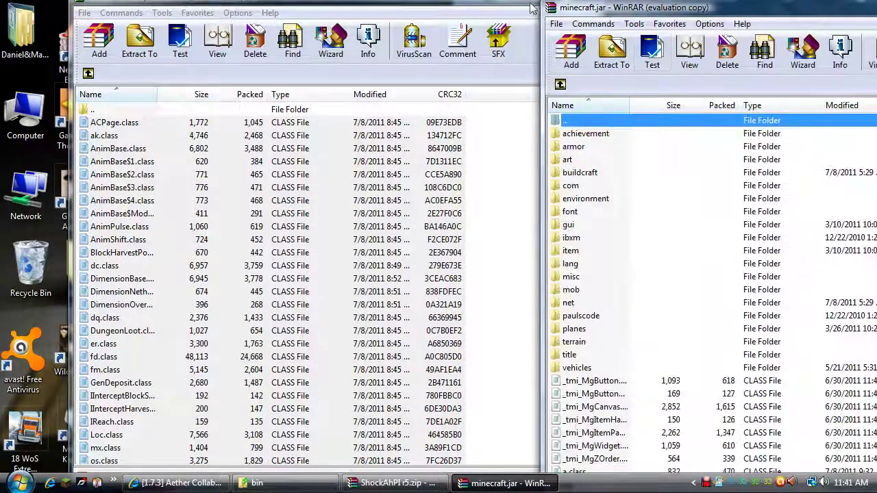
pyautogui.click(533, 8)
pyautogui.moveTo(557, 6); pyautogui.dragTo(546, 51)
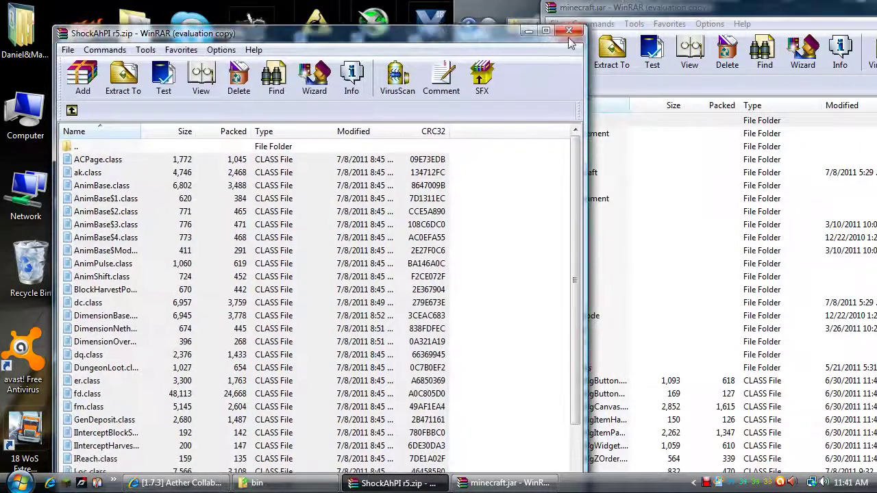
pyautogui.click(558, 31)
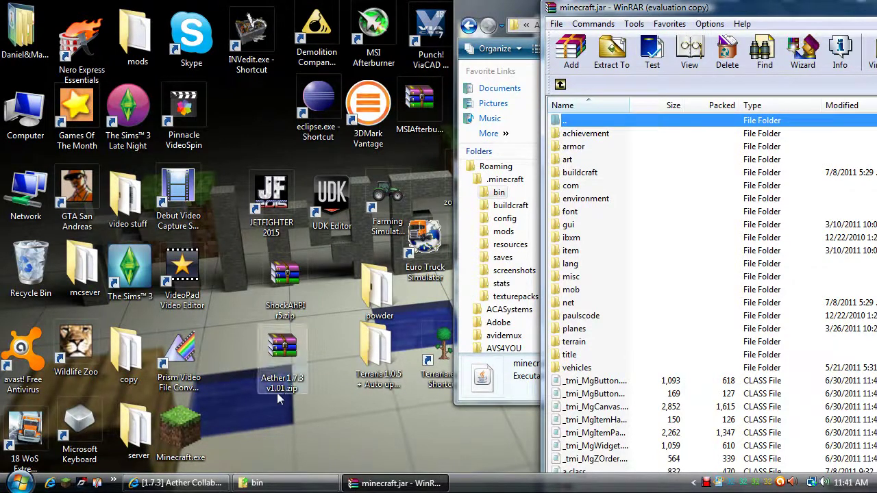
# Step: Open the Jar folder inside Aether 1.7.3 v1.01.zip, dismiss the licence reminder and place the window beside minecraft.jar
pyautogui.doubleClick(283, 364)
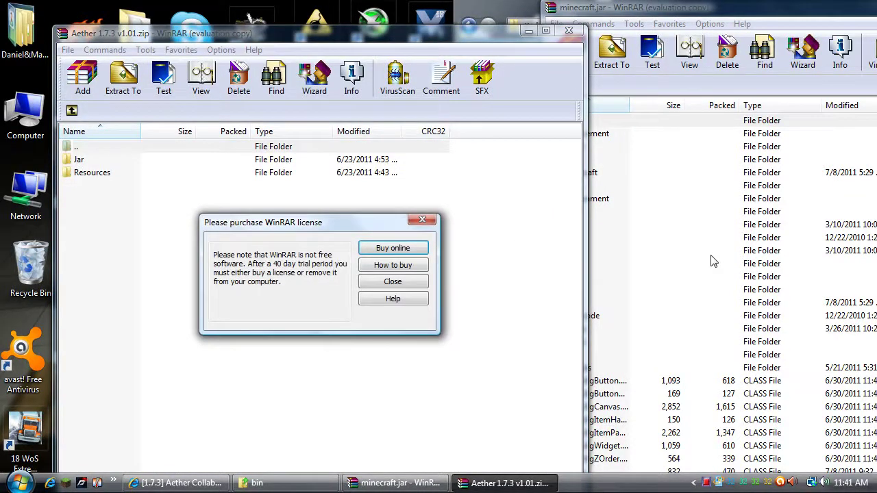
pyautogui.click(422, 219)
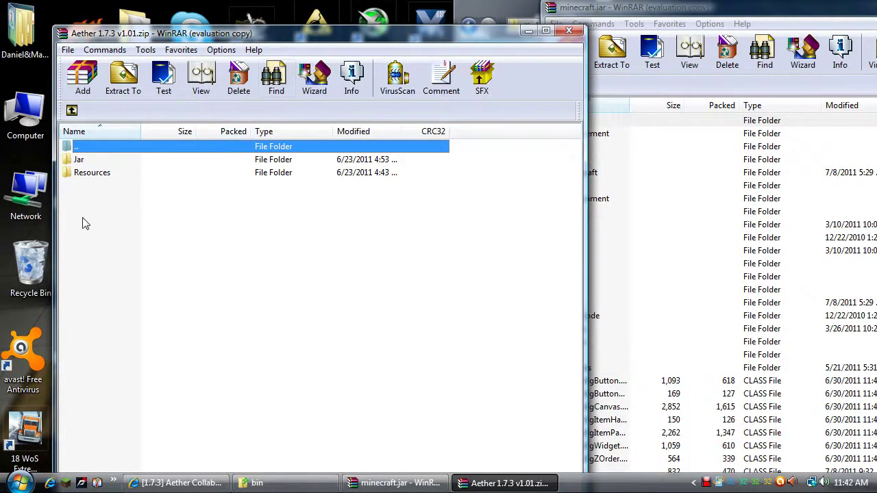
pyautogui.doubleClick(86, 162)
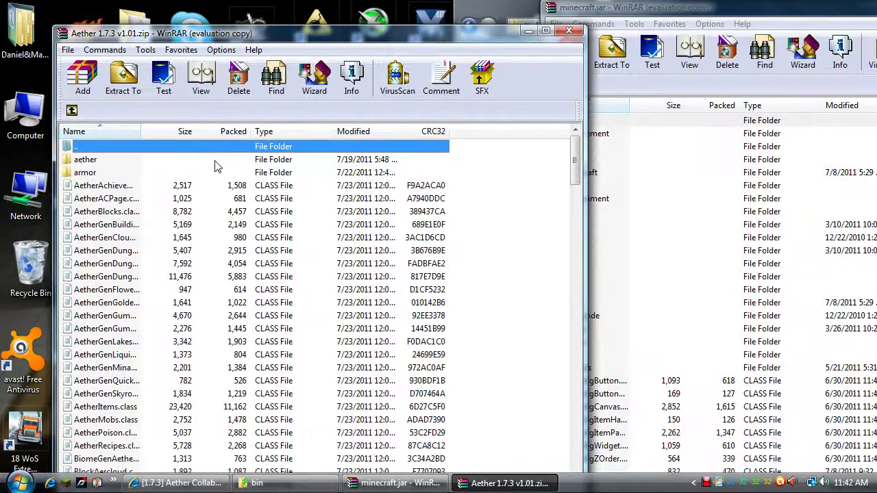
pyautogui.moveTo(393, 35); pyautogui.dragTo(373, 4)
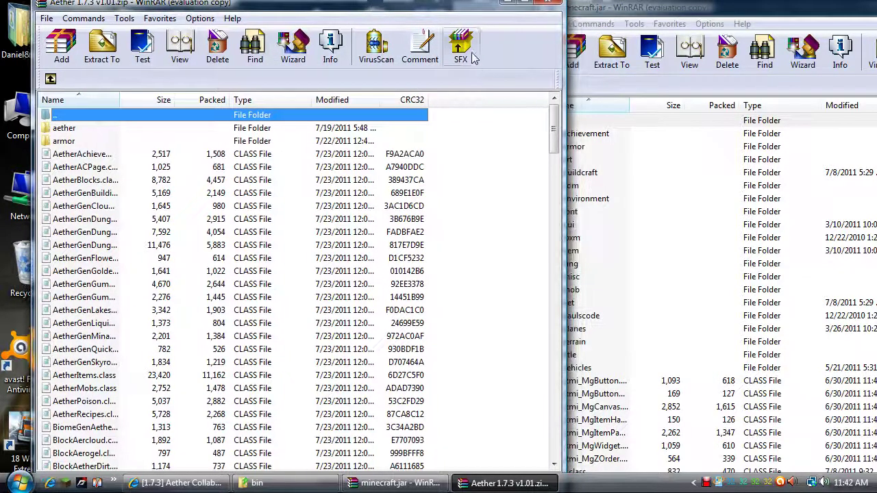
# Step: Add all folders and class files from the Aether Jar folder to minecraft.jar with Add and replace files
pyautogui.scroll(-20, 476, 151)
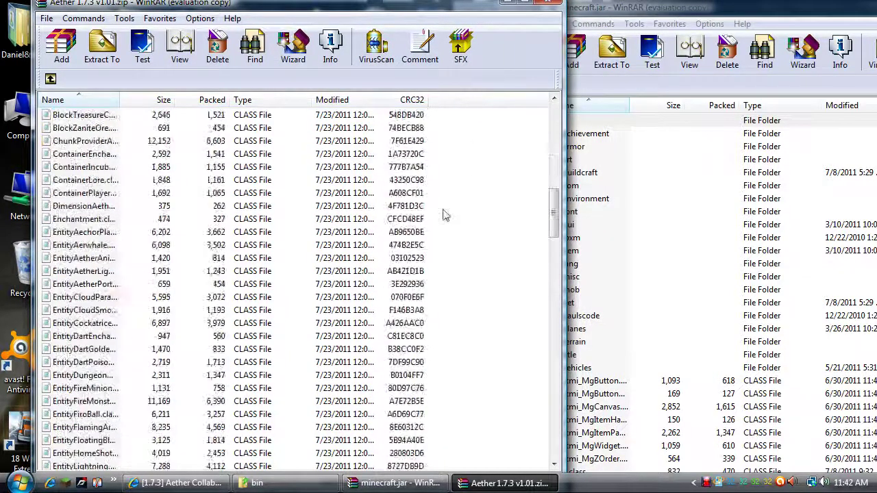
pyautogui.moveTo(557, 310); pyautogui.dragTo(561, 473)
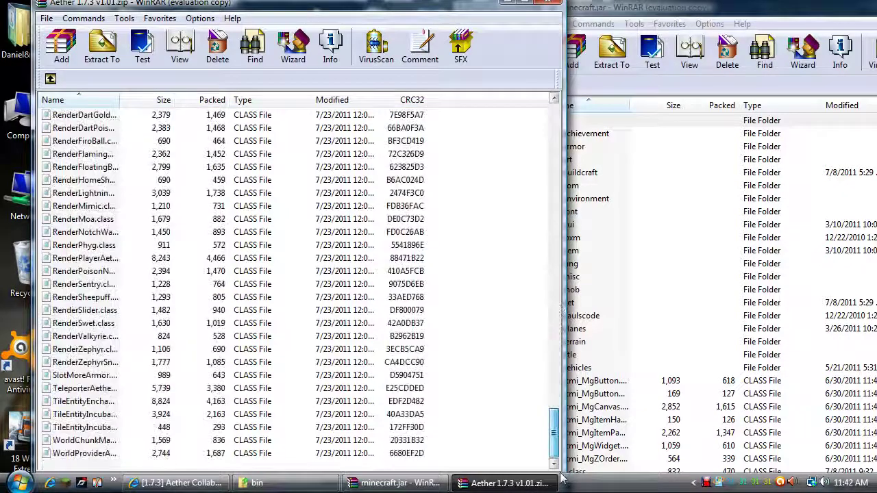
pyautogui.moveTo(470, 454); pyautogui.dragTo(647, 411)
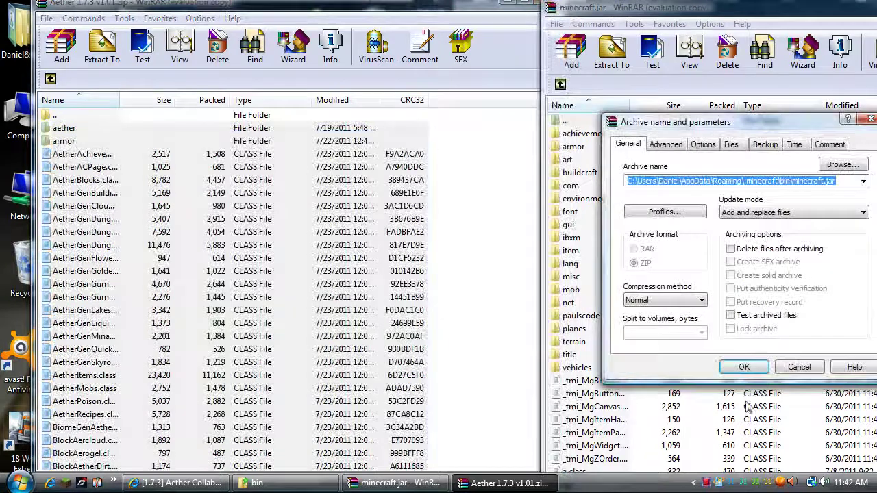
pyautogui.click(744, 367)
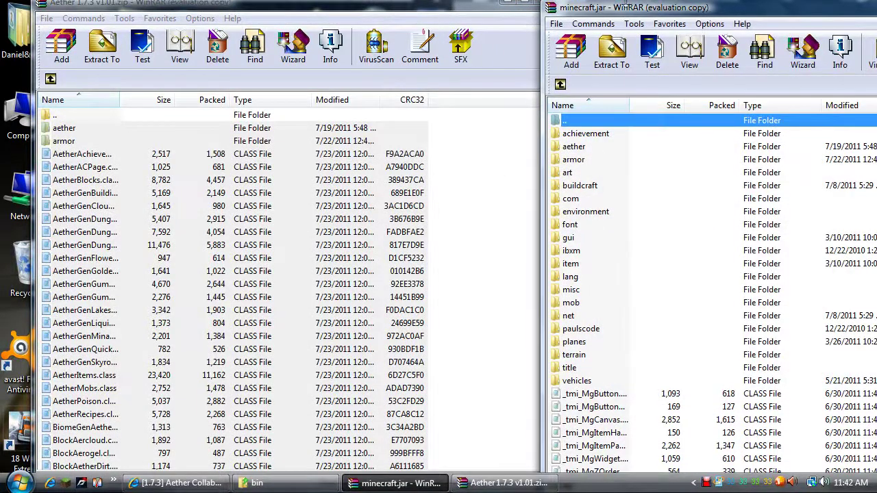
# Step: Close the minecraft.jar archive and open the resources folder inside .minecraft
pyautogui.moveTo(621, 8); pyautogui.dragTo(504, 6)
pyautogui.click(862, 8)
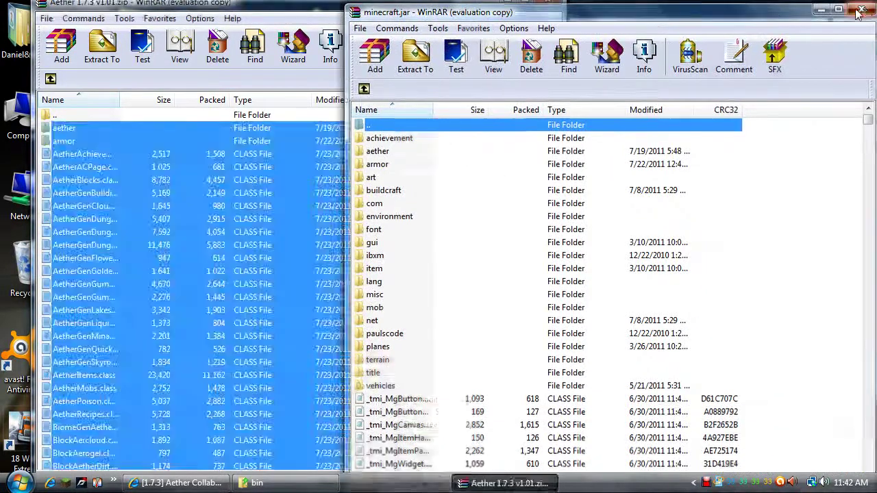
pyautogui.click(636, 204)
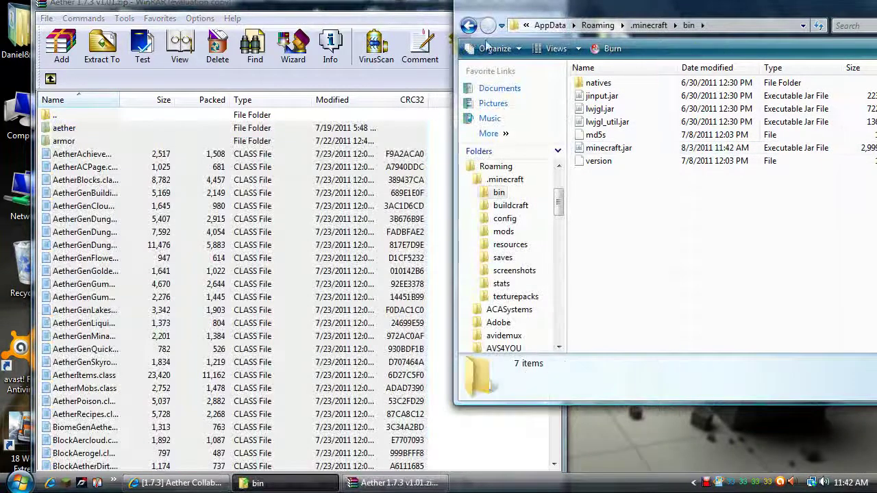
pyautogui.click(469, 26)
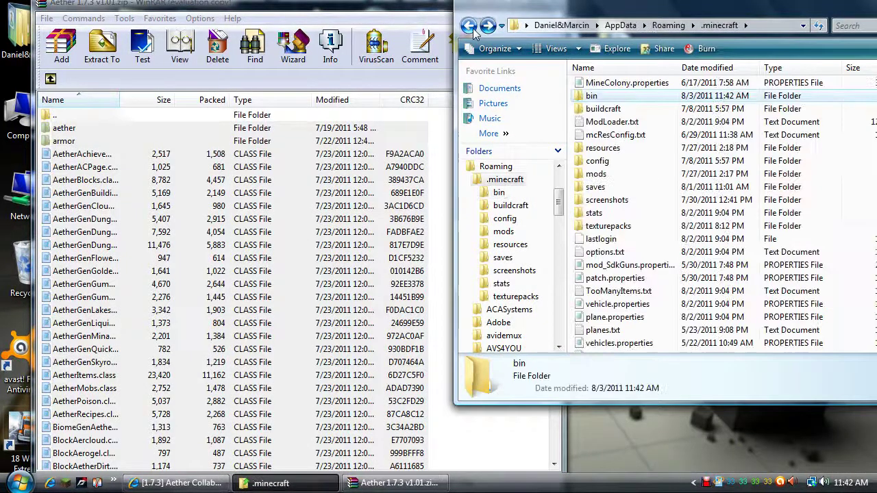
pyautogui.doubleClick(608, 148)
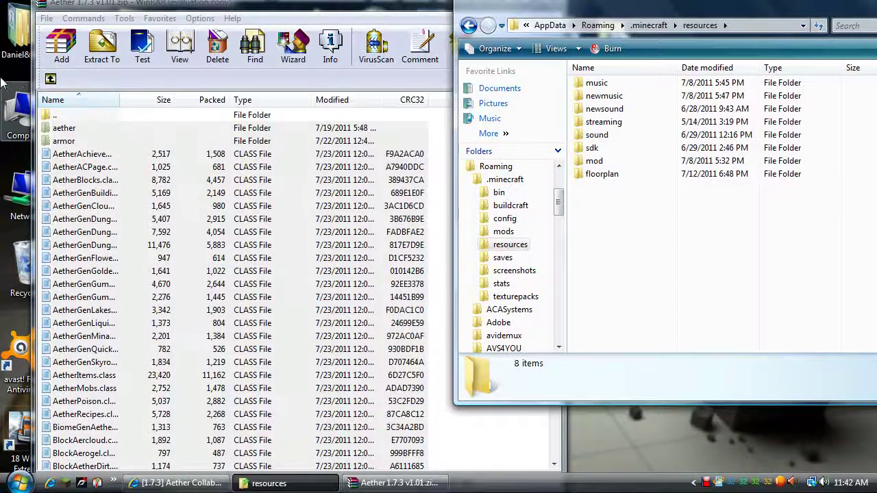
# Step: Copy the mod folder from Resources in the Aether 1.7.3 v1.01.zip archive into .minecraft's resources folder, merging it with the existing mod folder
pyautogui.doubleClick(75, 115)
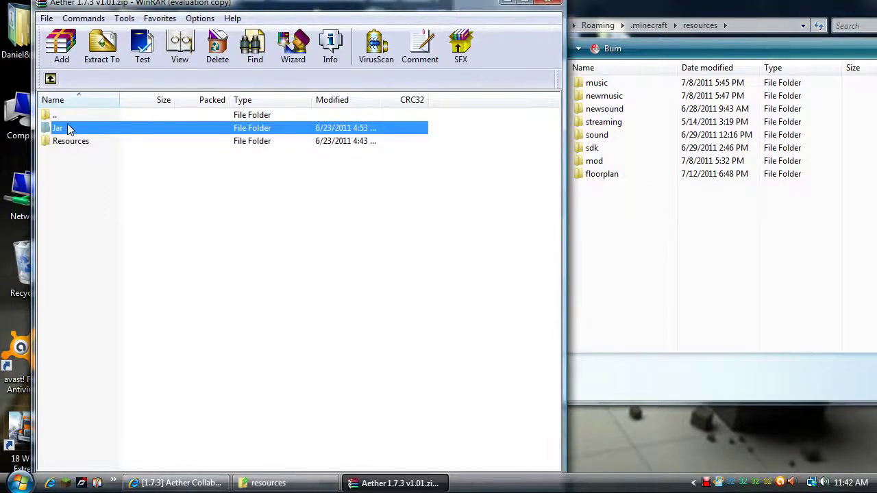
pyautogui.doubleClick(72, 141)
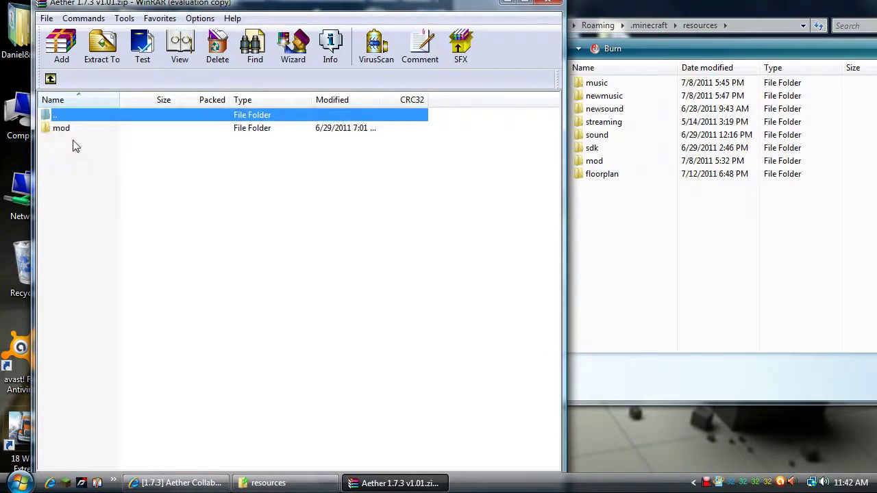
pyautogui.click(64, 130)
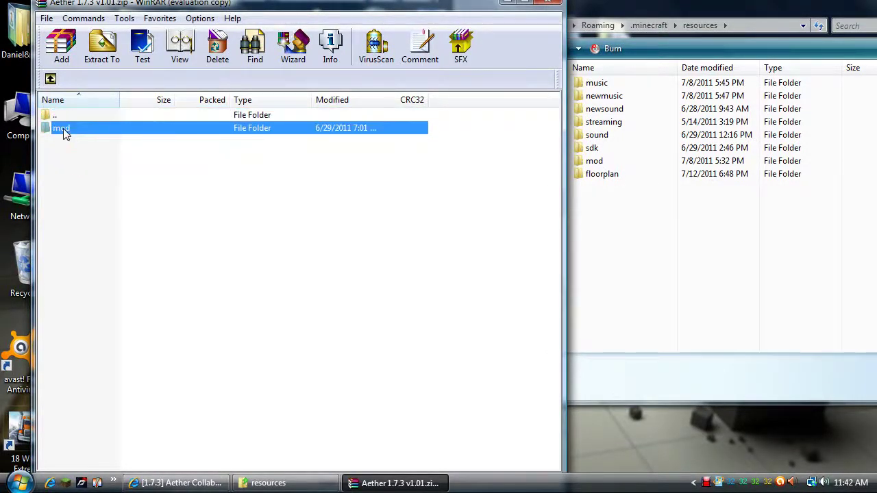
pyautogui.moveTo(63, 128); pyautogui.dragTo(610, 219)
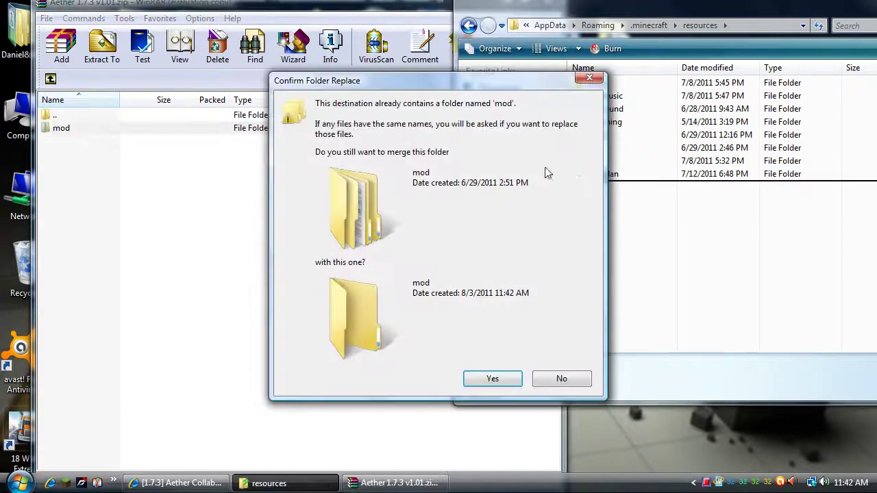
pyautogui.moveTo(411, 80); pyautogui.dragTo(238, 38)
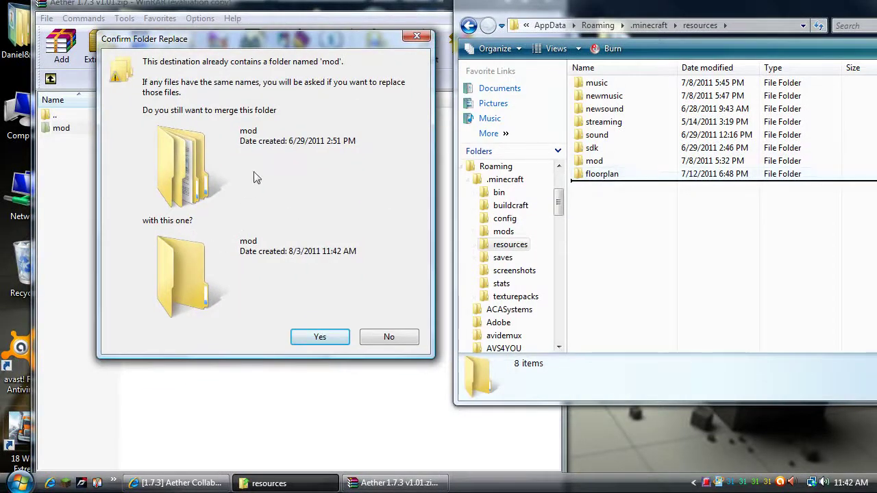
pyautogui.click(319, 337)
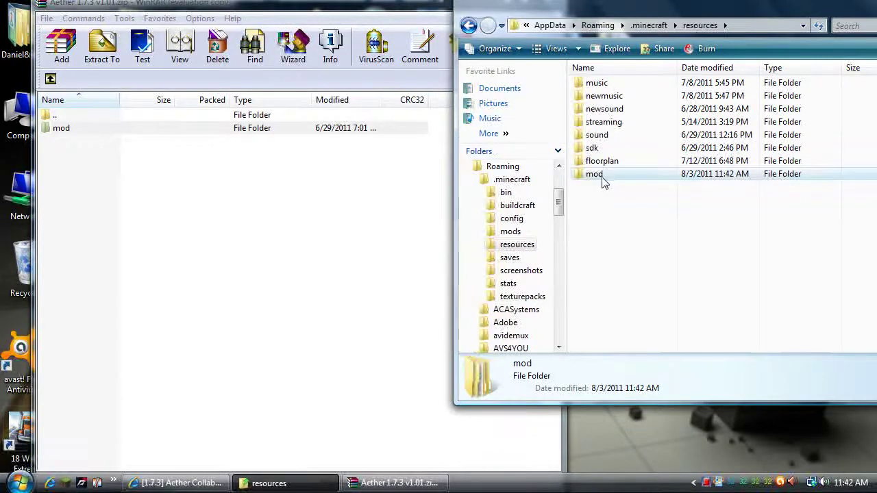
# Step: Check the contents of the merged mod folder, including its djcow and mob subfolders
pyautogui.doubleClick(602, 175)
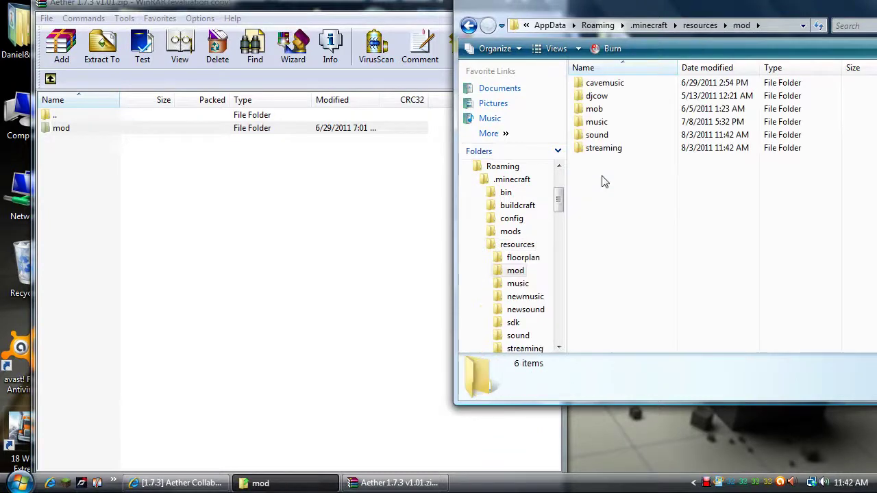
pyautogui.doubleClick(597, 96)
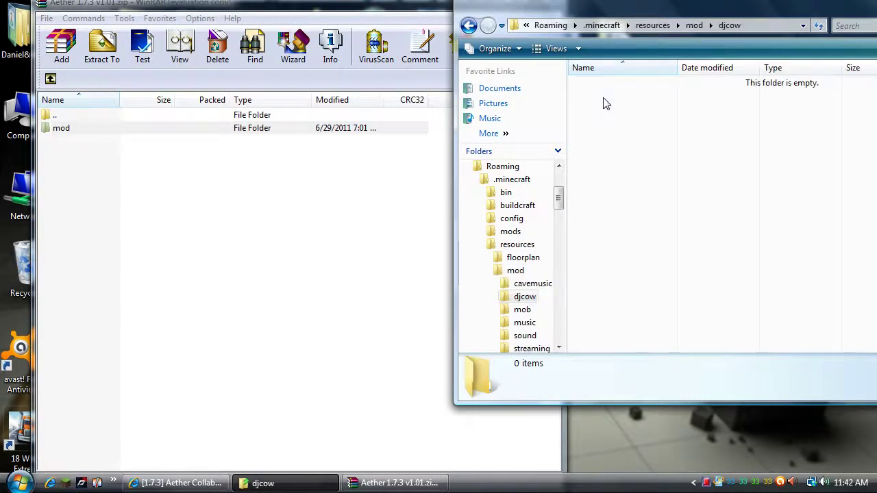
pyautogui.click(469, 26)
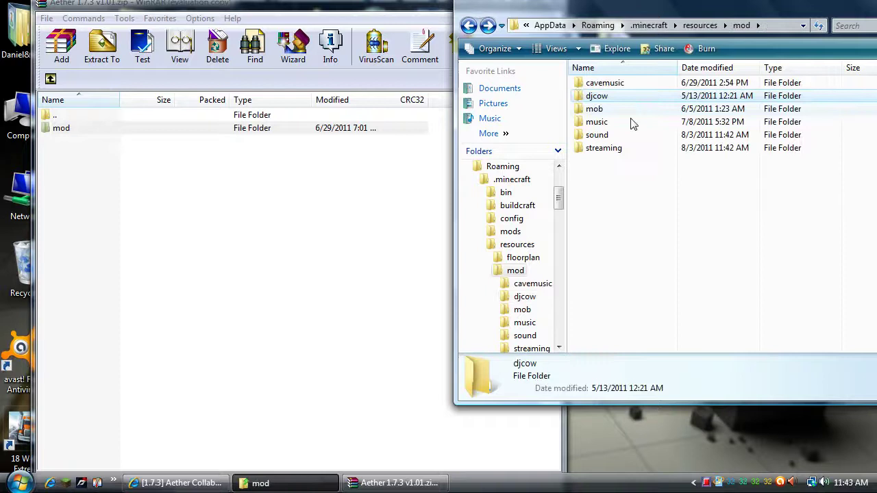
pyautogui.doubleClick(594, 109)
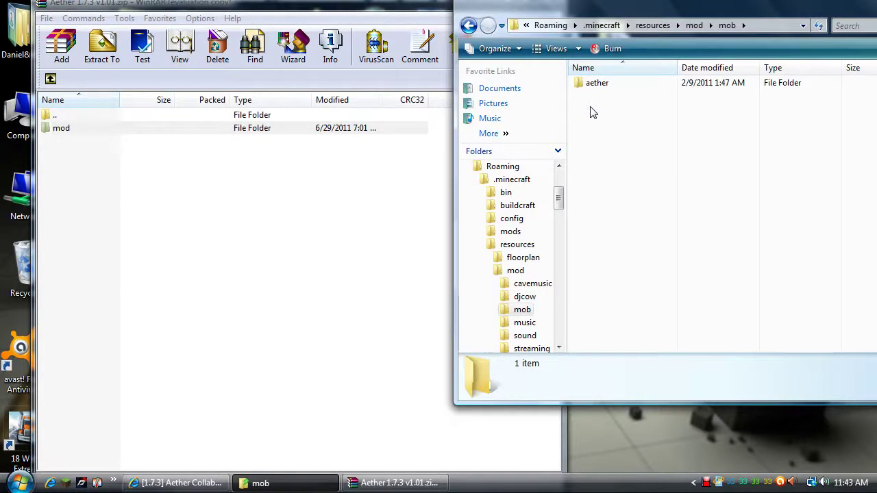
pyautogui.click(469, 26)
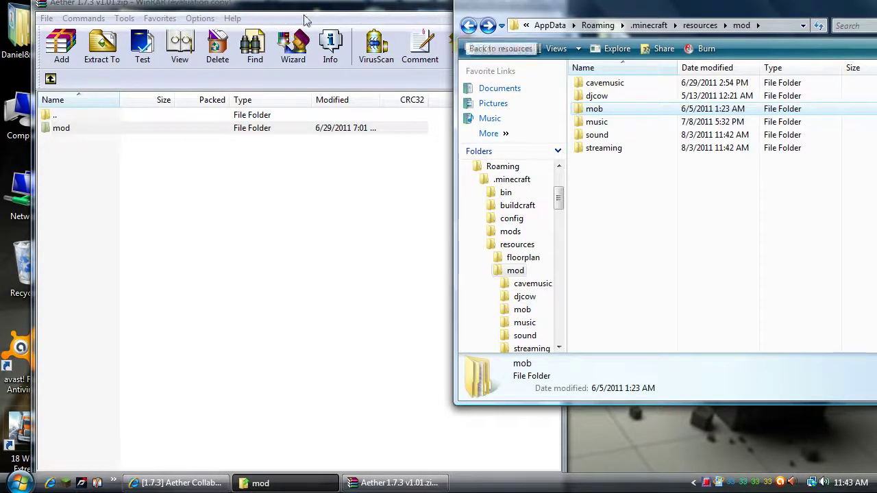
# Step: Close the Aether 1.7.3 v1.01.zip archive and the mod folder window
pyautogui.click(103, 6)
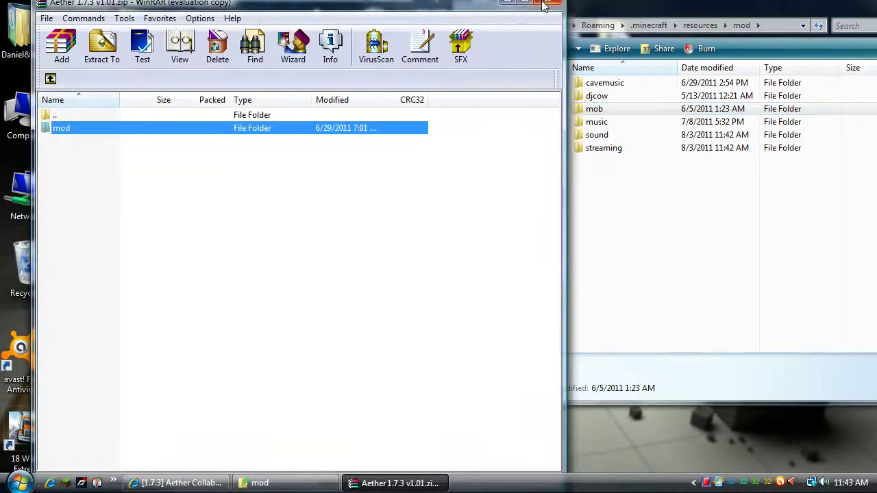
pyautogui.click(544, 6)
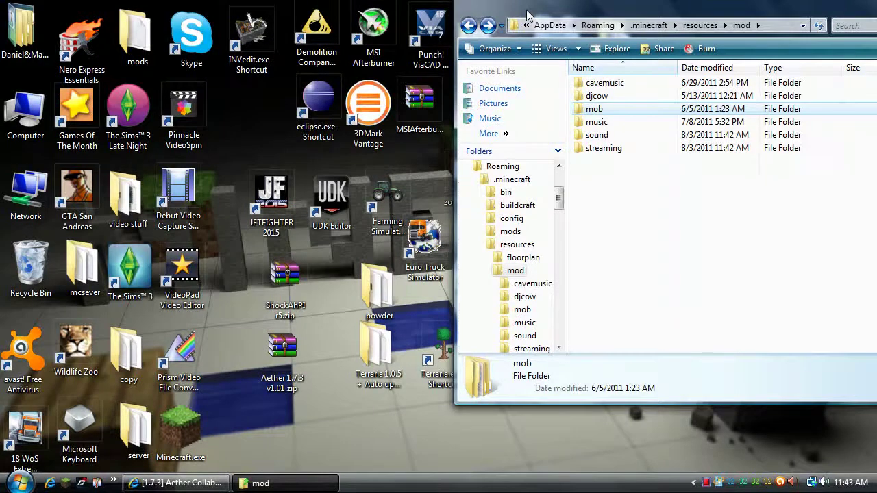
pyautogui.moveTo(528, 15); pyautogui.dragTo(270, 6)
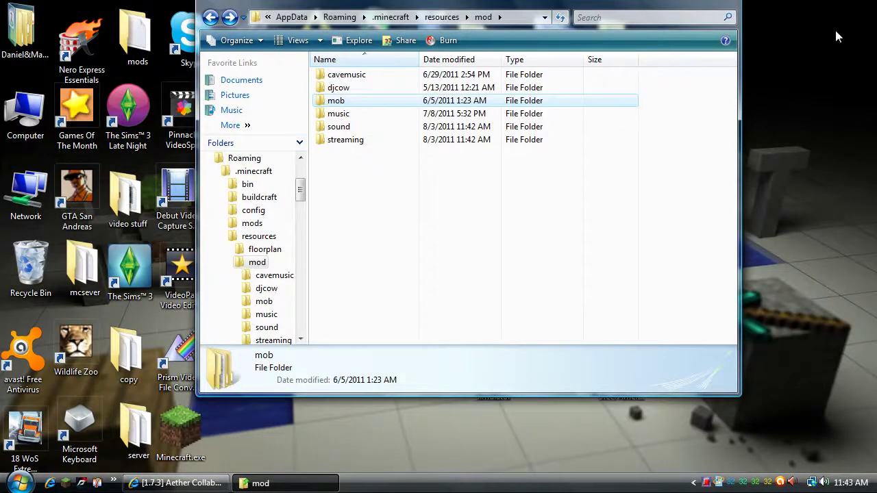
pyautogui.moveTo(527, 15); pyautogui.dragTo(525, 38)
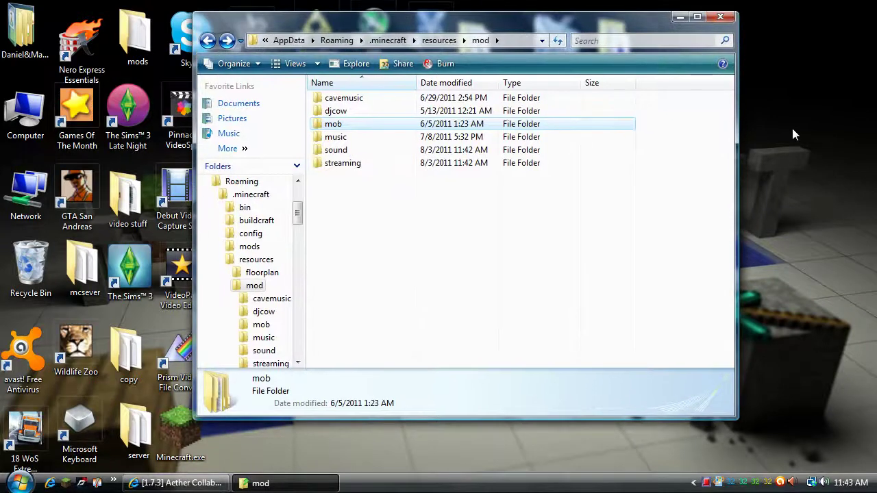
pyautogui.click(721, 18)
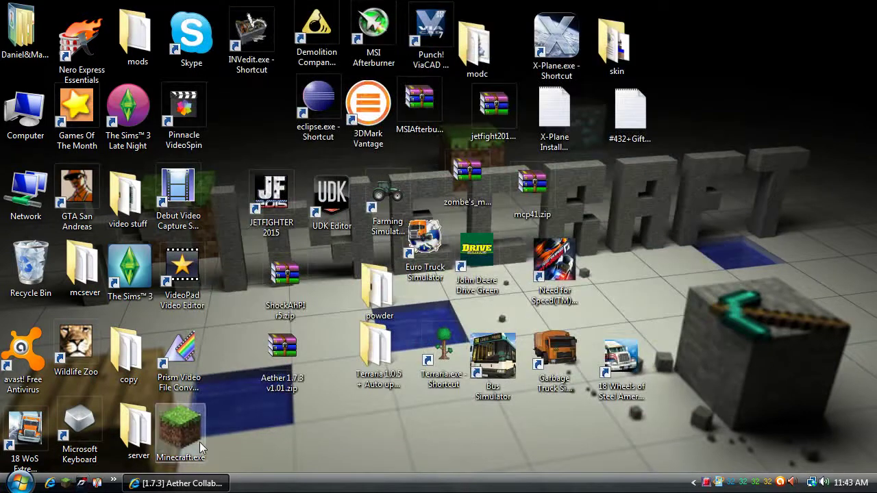
# Step: Launch Minecraft with the saved login and select the Default texture pack
pyautogui.click(199, 442)
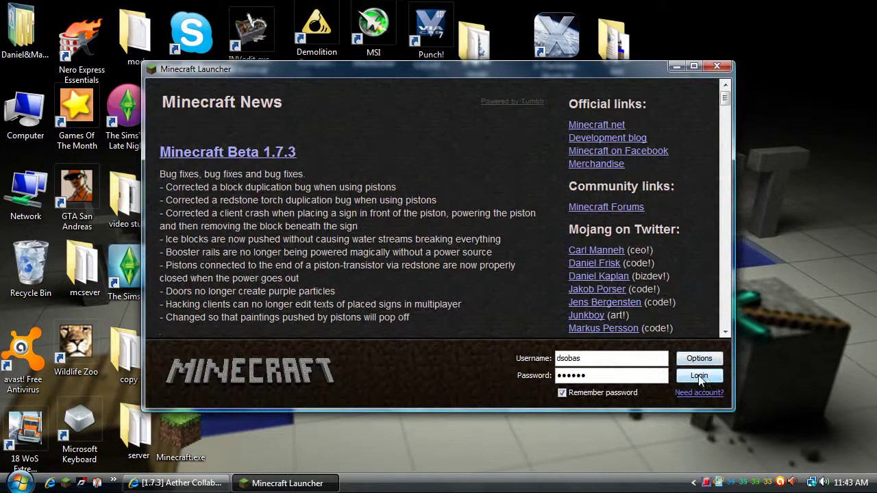
pyautogui.click(699, 376)
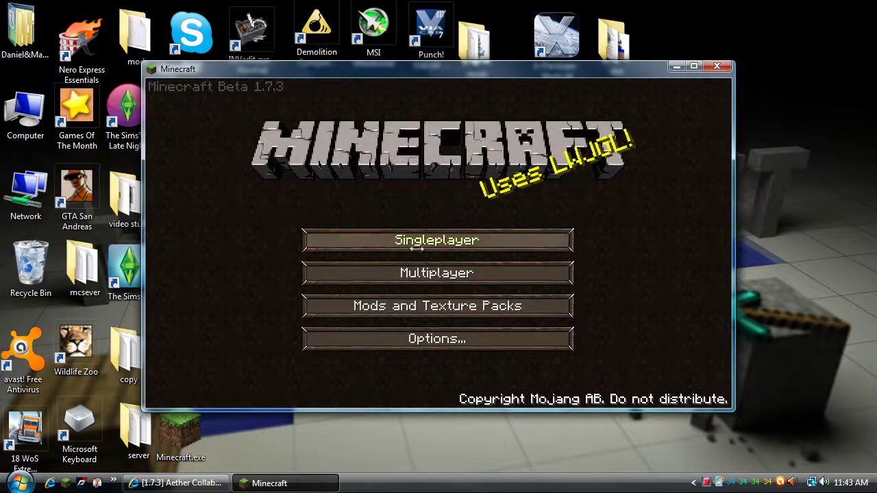
pyautogui.click(436, 309)
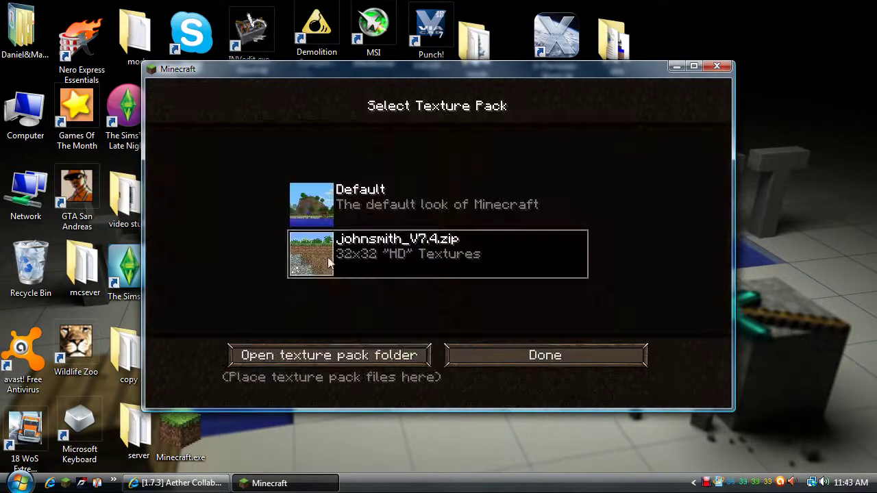
pyautogui.click(348, 210)
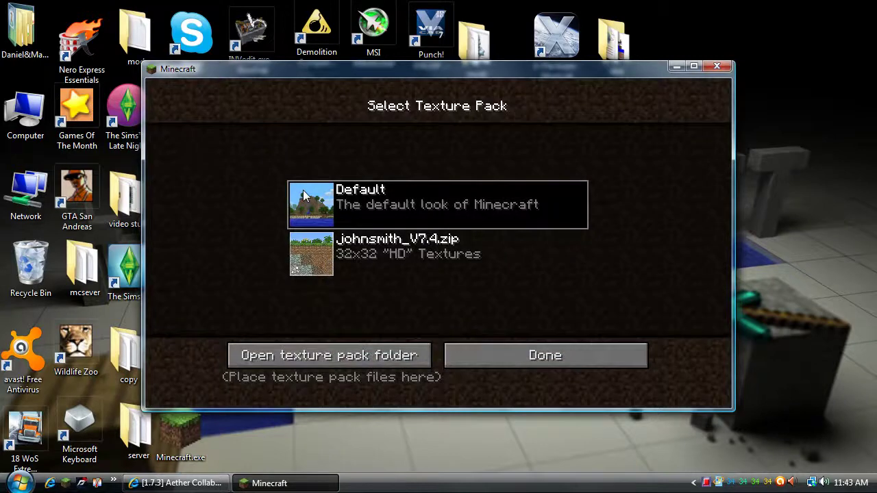
pyautogui.click(482, 356)
# Step: Create a new singleplayer world named New World12, leaving the seed blank
pyautogui.click(435, 241)
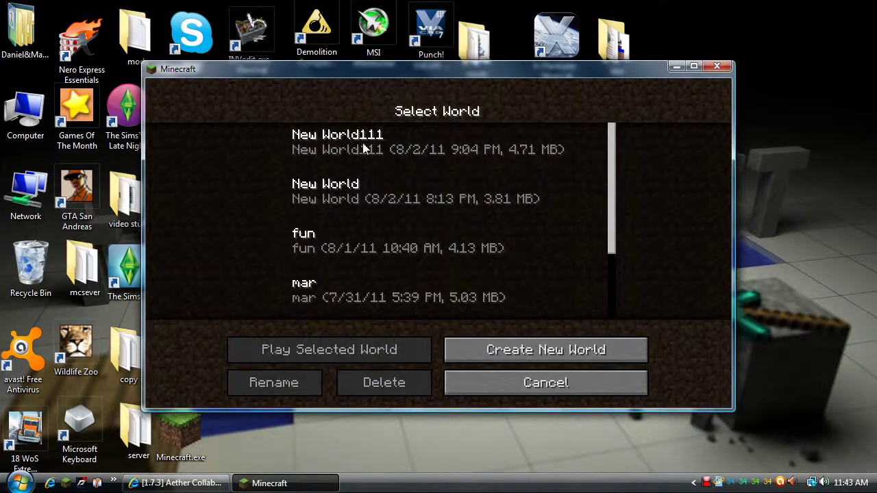
pyautogui.click(455, 349)
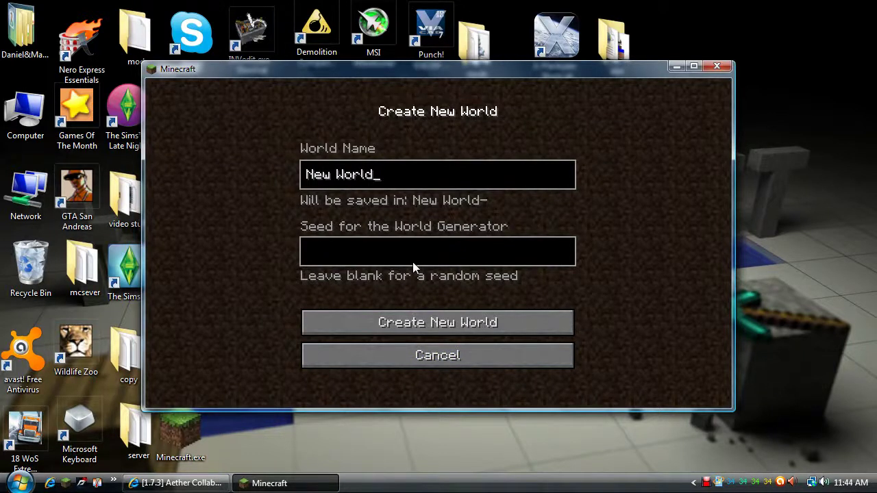
pyautogui.write('12')
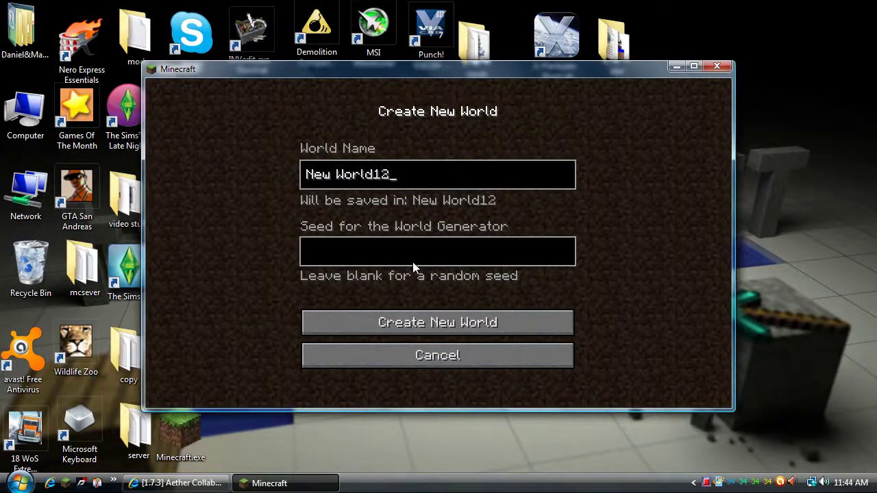
pyautogui.click(453, 322)
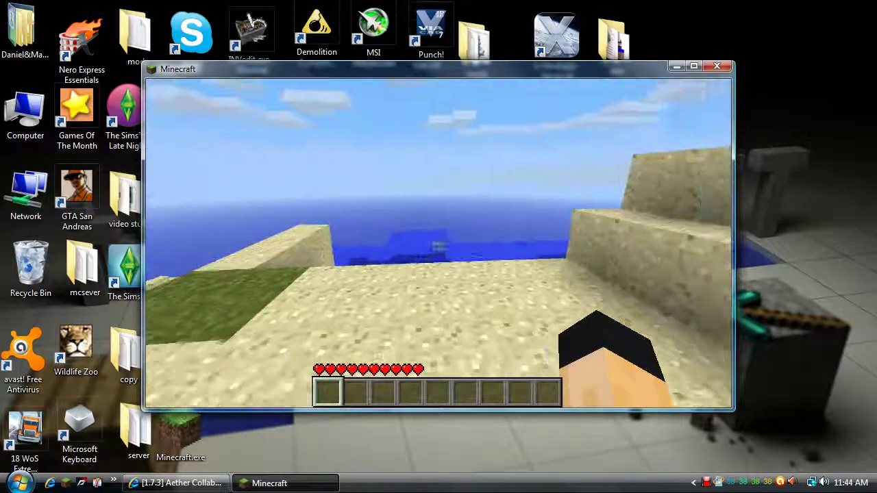
# Step: Open the inventory and go to page 6 of the TooManyItems item list
pyautogui.press('e')
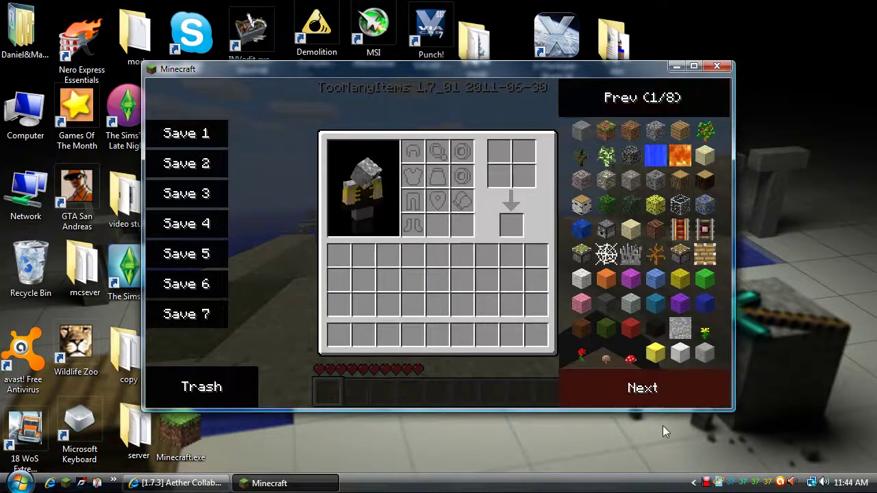
pyautogui.click(635, 83)
pyautogui.click(635, 82)
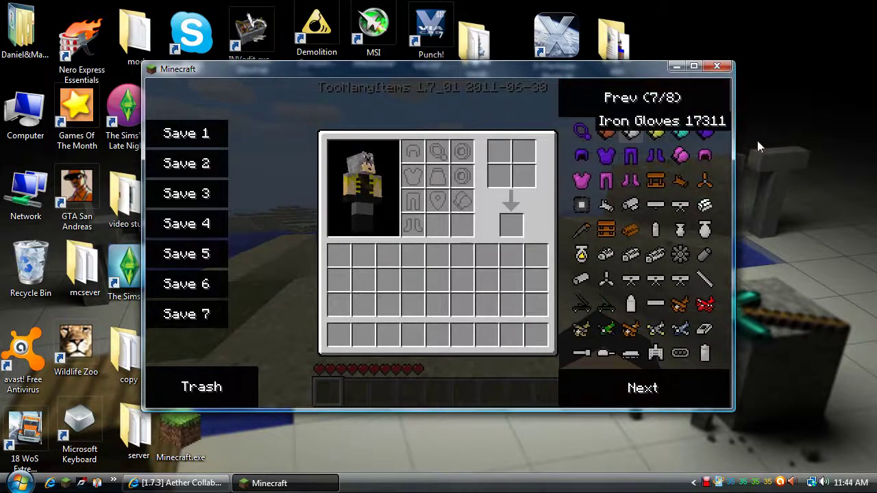
pyautogui.click(597, 110)
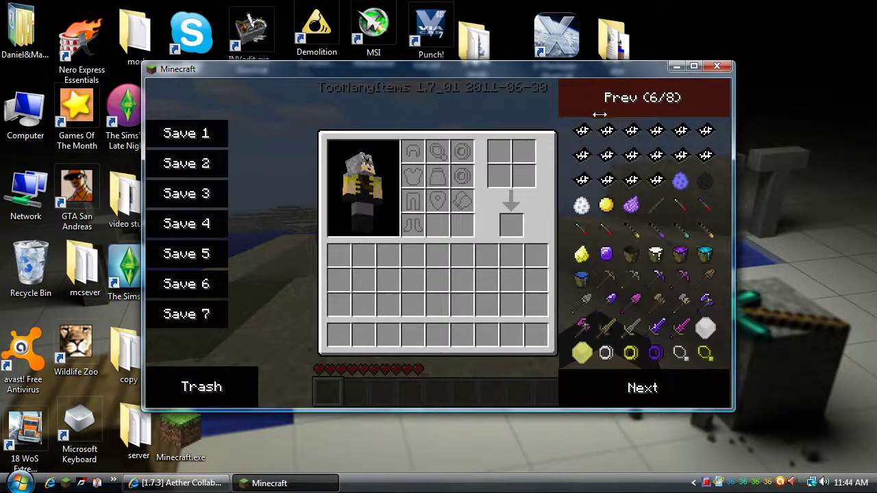
pyautogui.click(651, 137)
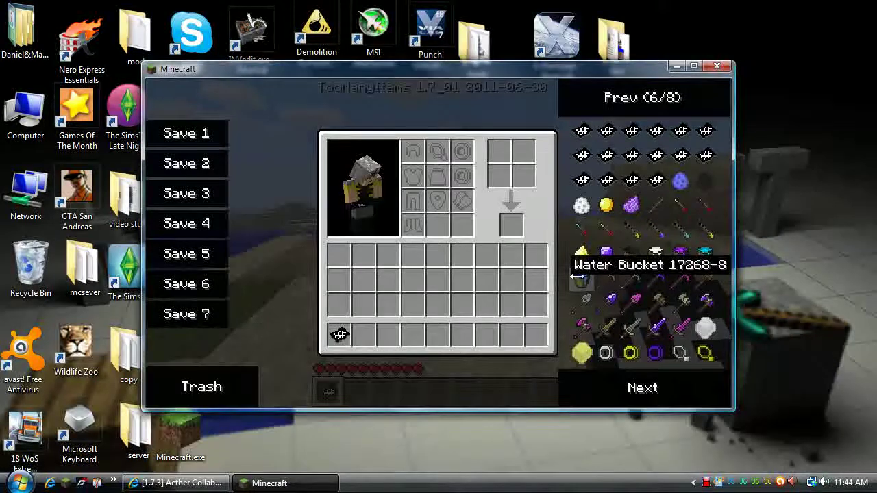
pyautogui.click(339, 334)
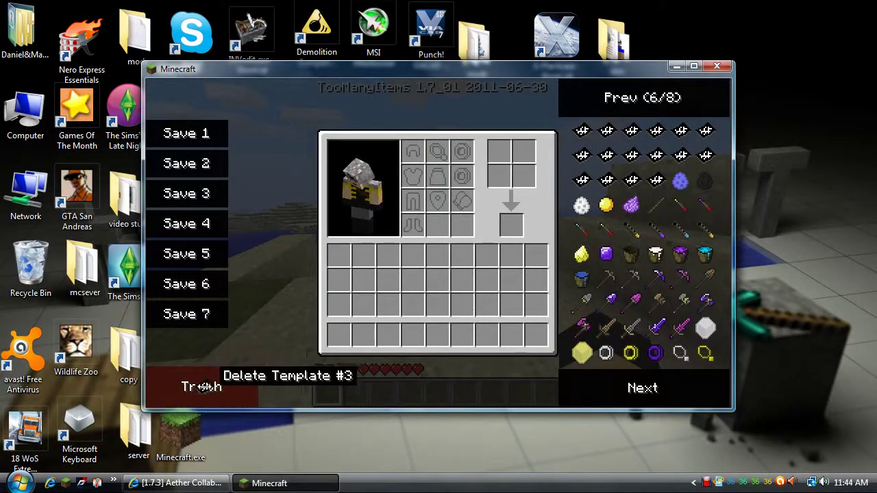
pyautogui.click(214, 388)
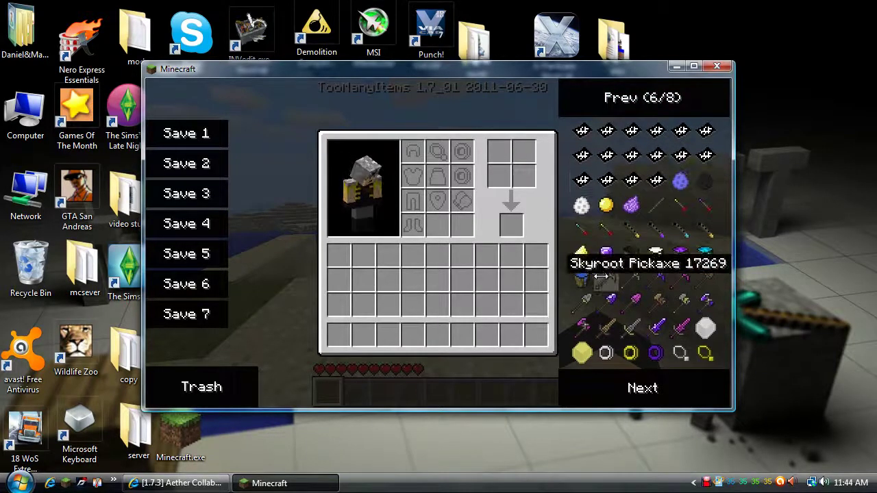
# Step: Add Water Bucket 17268-8 to the inventory and go back to page 2 of the item list
pyautogui.click(580, 277)
pyautogui.click(587, 92)
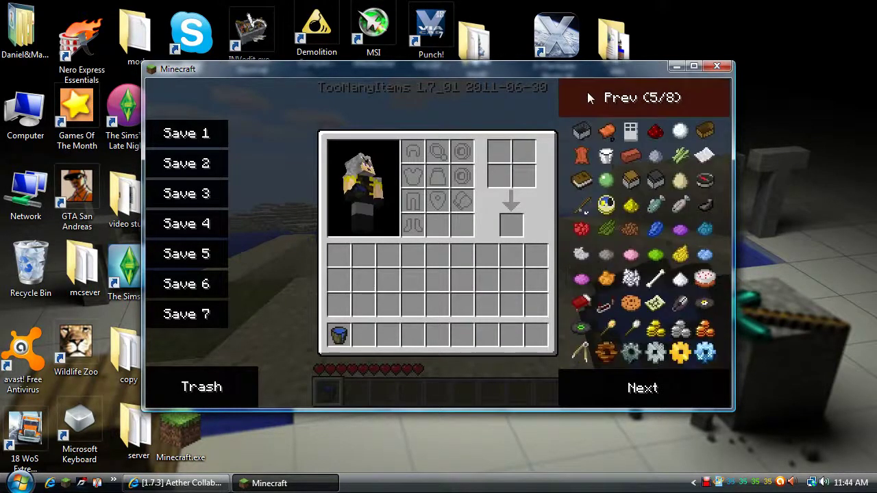
pyautogui.click(589, 100)
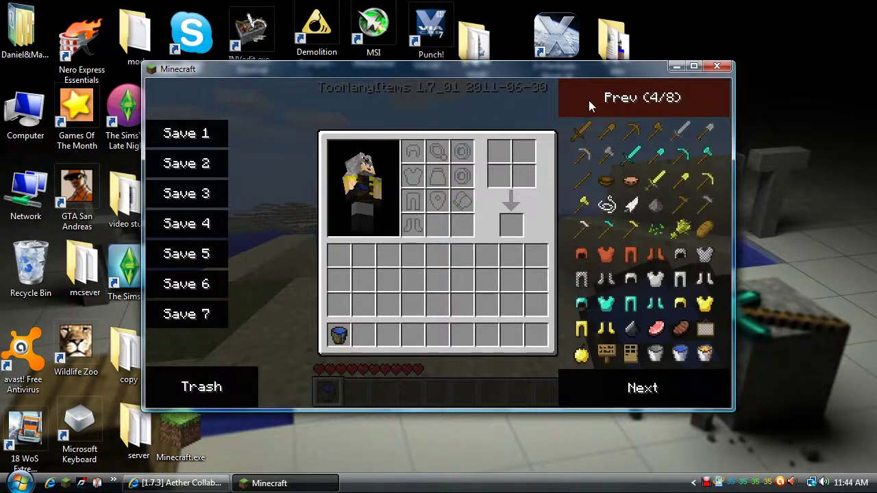
pyautogui.click(588, 100)
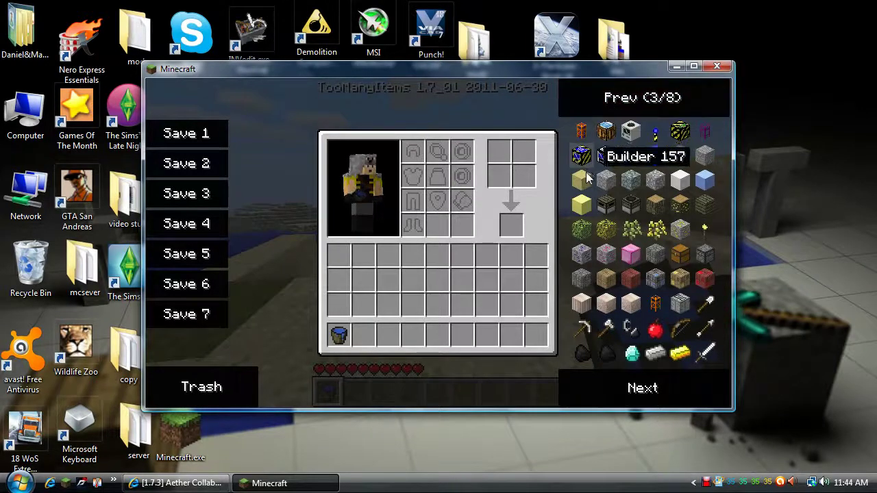
pyautogui.click(601, 98)
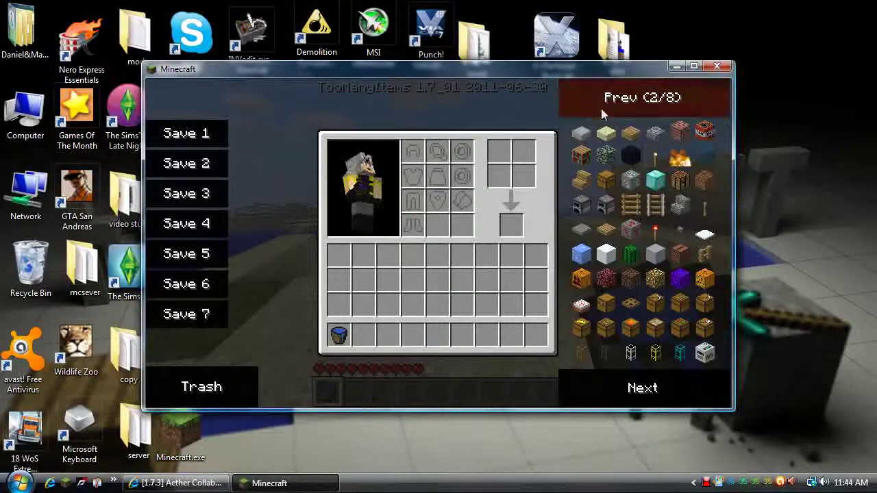